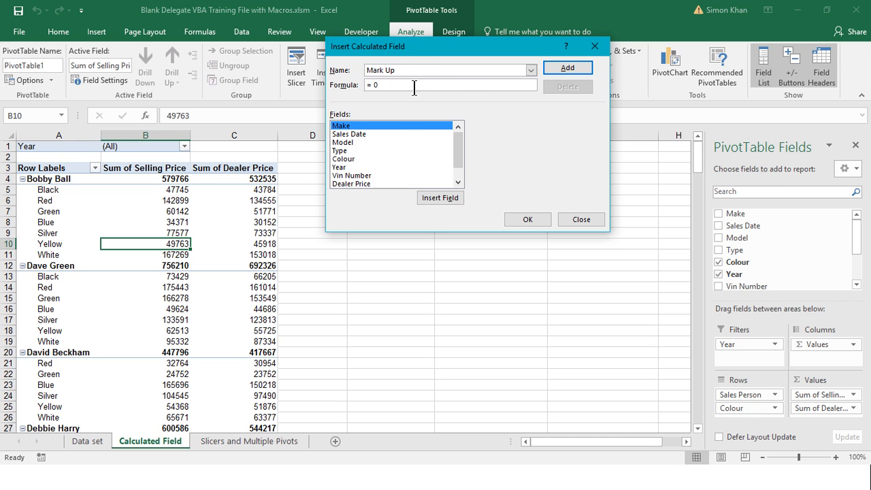
Define the Mark Up calculated field as 'Selling Price' - 'Dealer Price' and add it to the PivotTable
{"action": "key", "text": "Tab"}
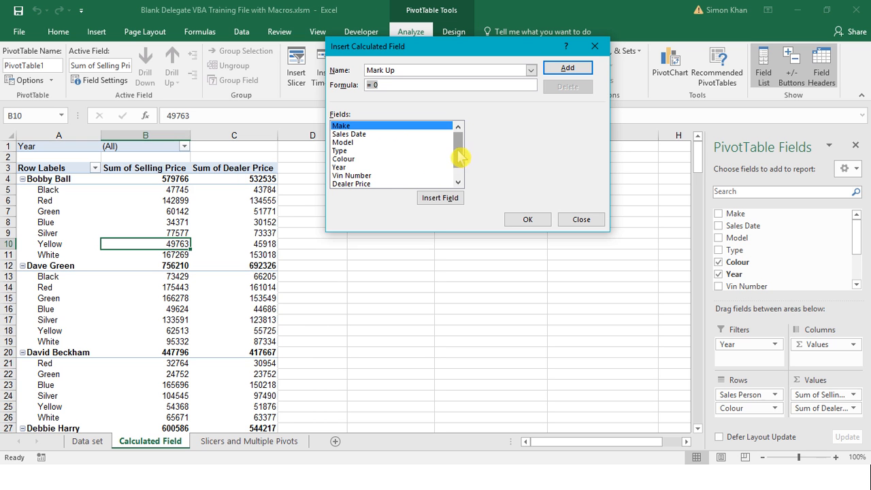
{"action": "left_click_drag", "start_coordinate": [459, 156], "coordinate": [457, 165]}
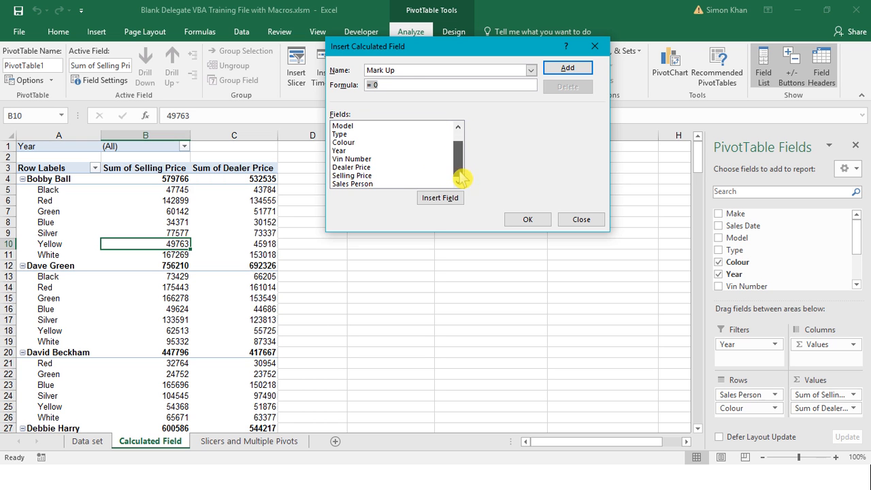
{"action": "left_click", "coordinate": [363, 176]}
{"action": "double_click", "coordinate": [369, 176]}
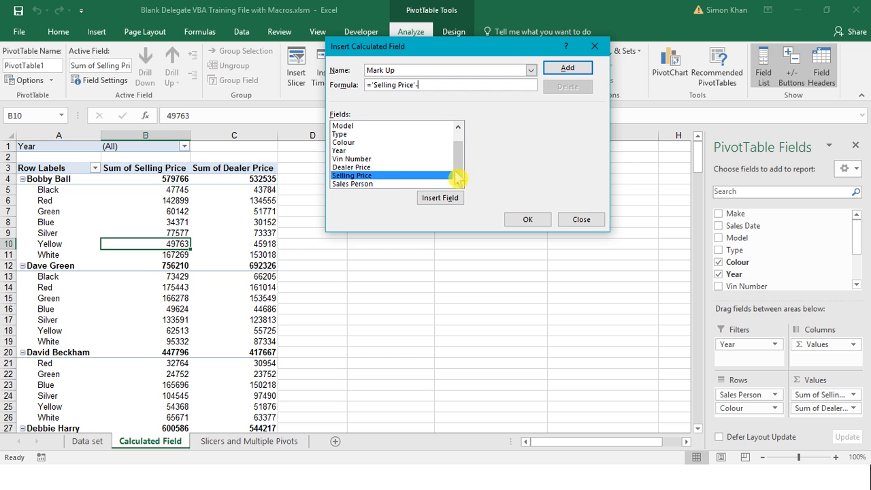
{"action": "type", "text": "-"}
{"action": "left_click", "coordinate": [368, 168]}
{"action": "double_click", "coordinate": [367, 168]}
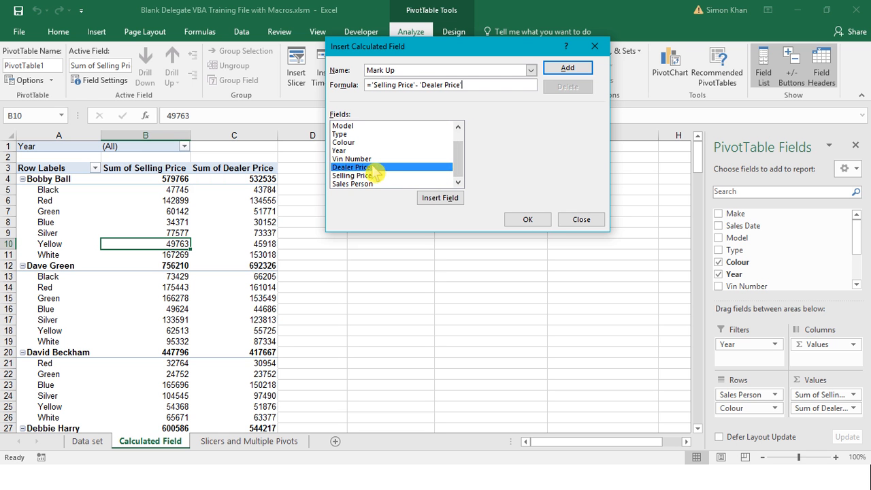
{"action": "left_click", "coordinate": [528, 219]}
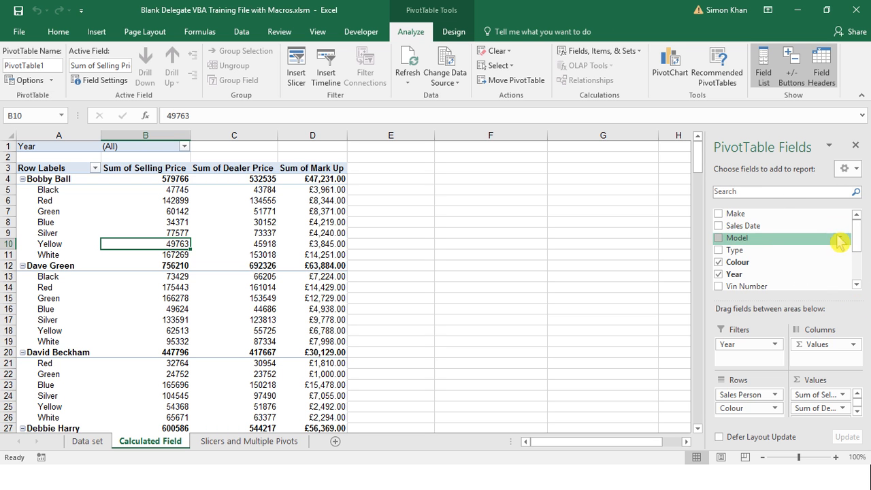
Review the Mark Up entry in the PivotTable field list and its stored calculated field formula
{"action": "left_click_drag", "start_coordinate": [856, 234], "coordinate": [862, 269]}
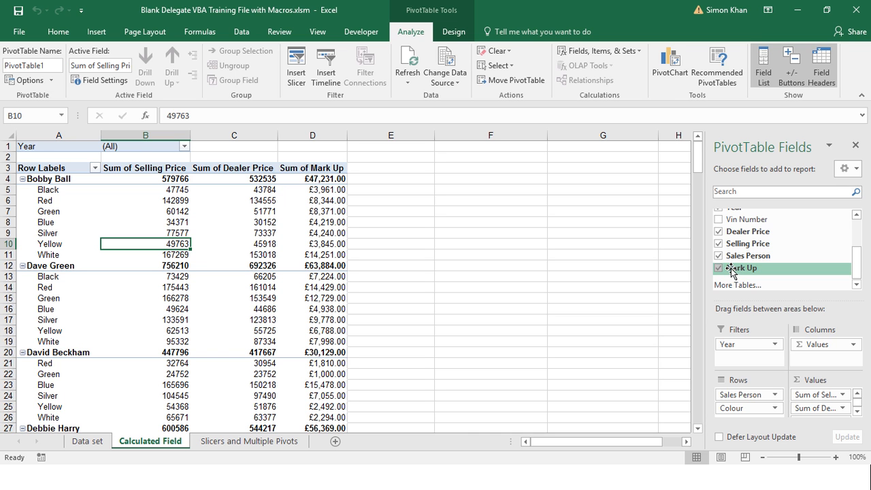
{"action": "left_click", "coordinate": [631, 52]}
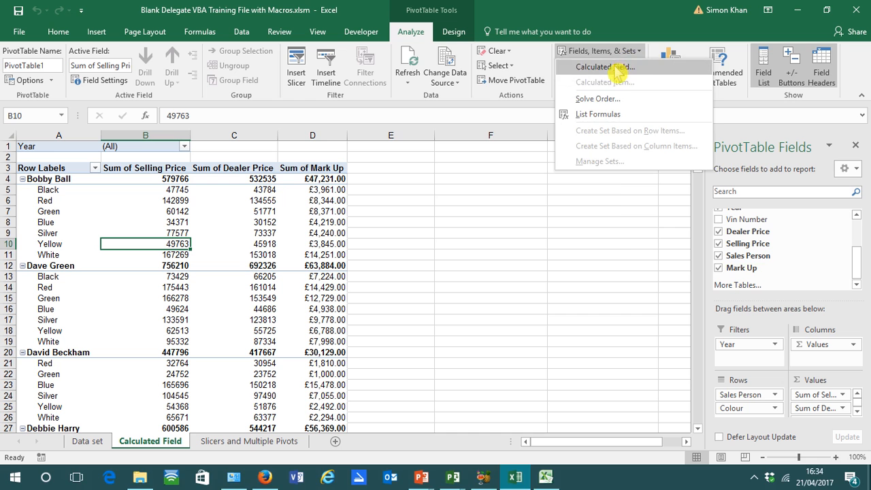
{"action": "left_click", "coordinate": [614, 68]}
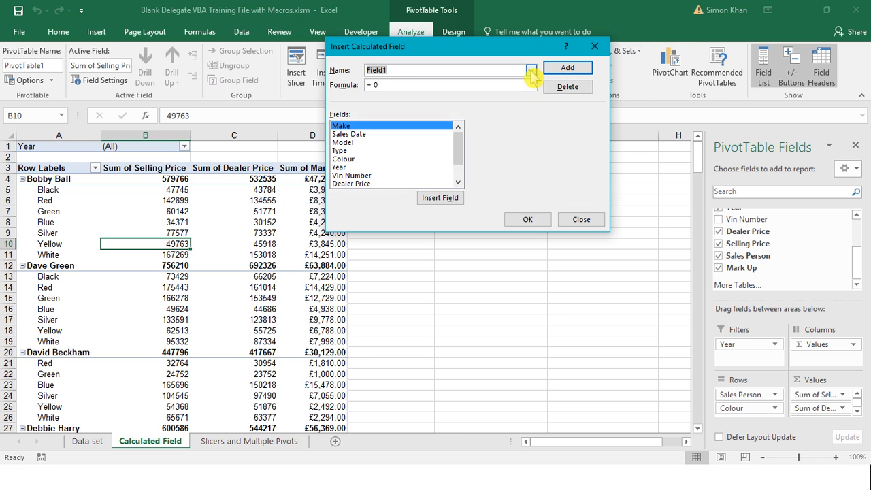
{"action": "left_click", "coordinate": [530, 70]}
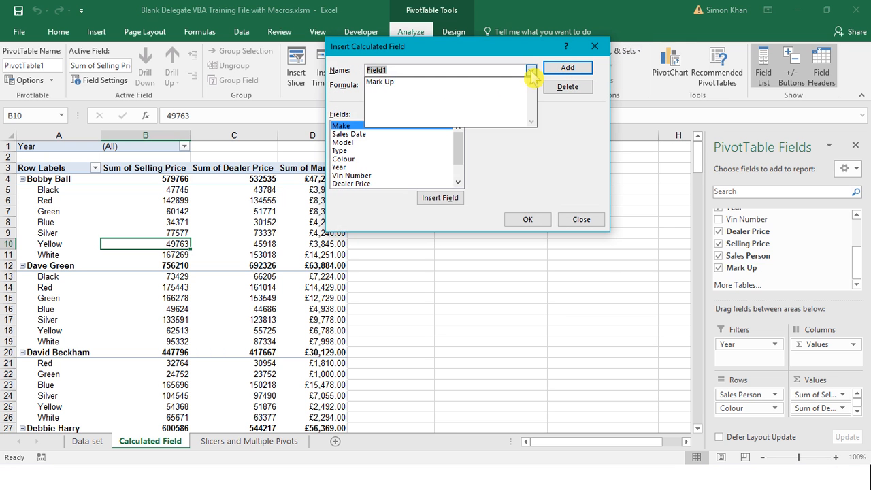
{"action": "left_click", "coordinate": [409, 81]}
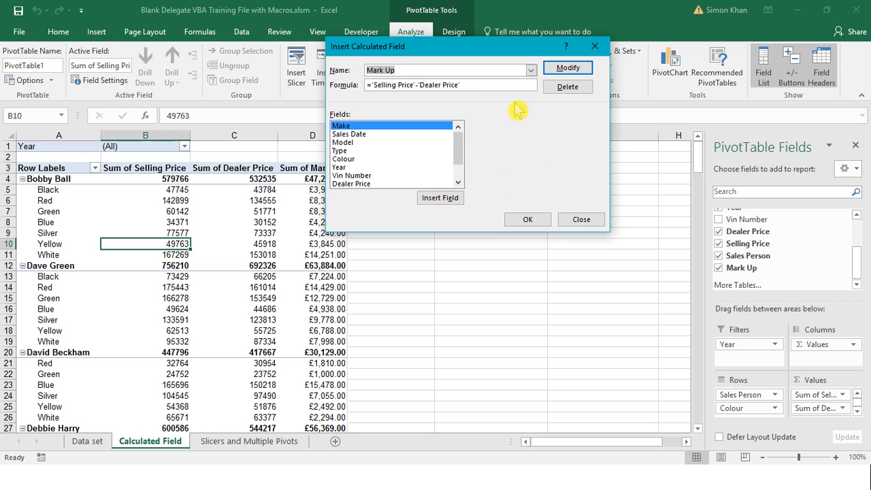
{"action": "left_click", "coordinate": [582, 219]}
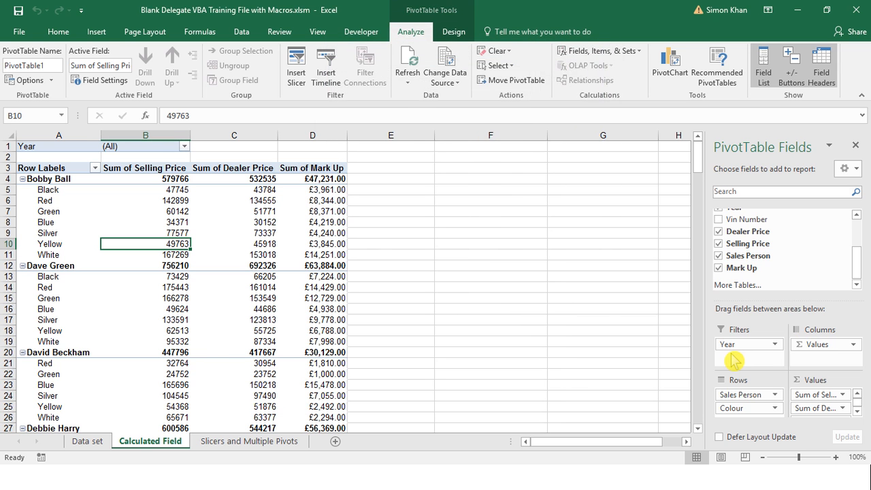
Check which items the PivotTable's Year report filter offers, leaving the selection as it is
{"action": "key", "text": "ctrl"}
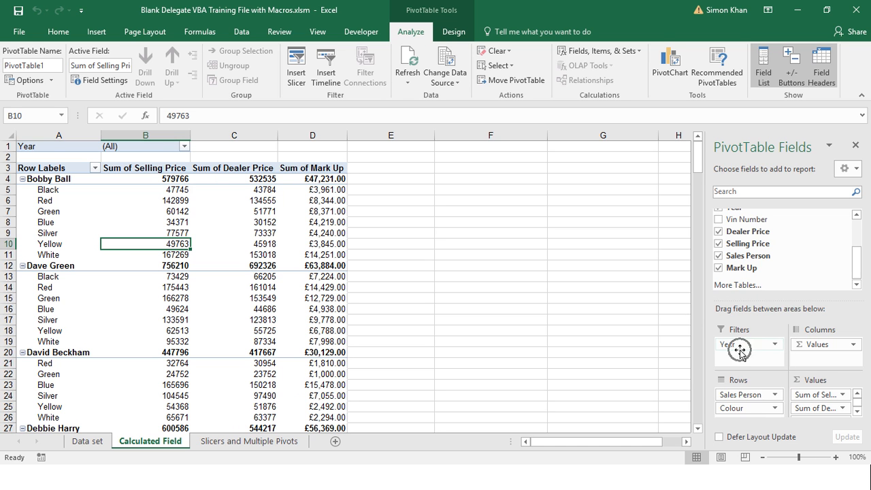
{"action": "left_click", "coordinate": [185, 149]}
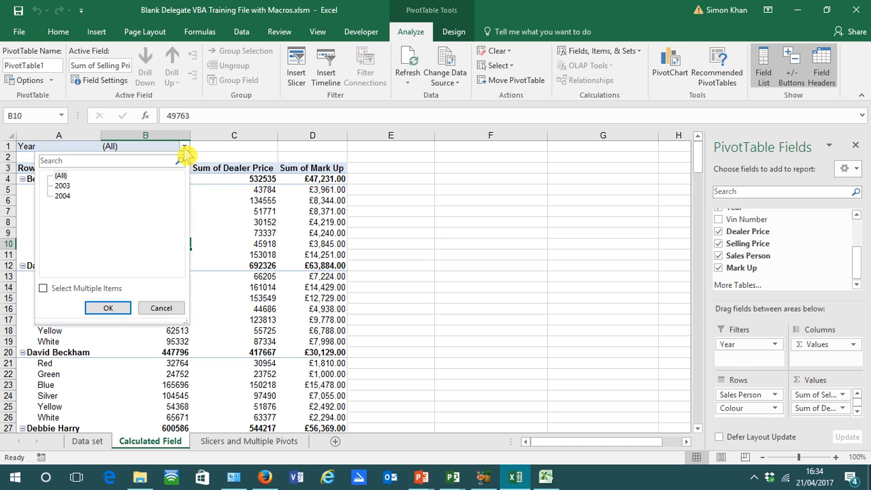
{"action": "left_click", "coordinate": [162, 308]}
{"action": "mouse_move", "coordinate": [156, 228]}
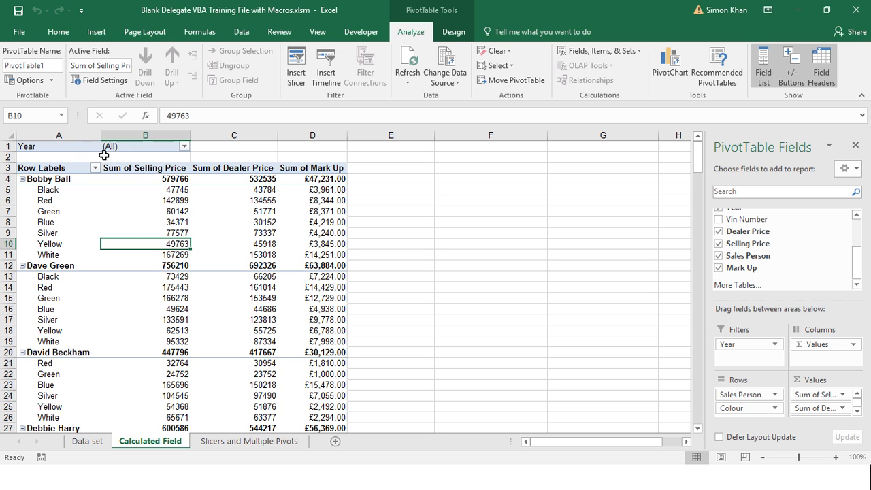
Generate report filter pages for the Year field so each year gets its own PivotTable sheet
{"action": "mouse_move", "coordinate": [148, 213]}
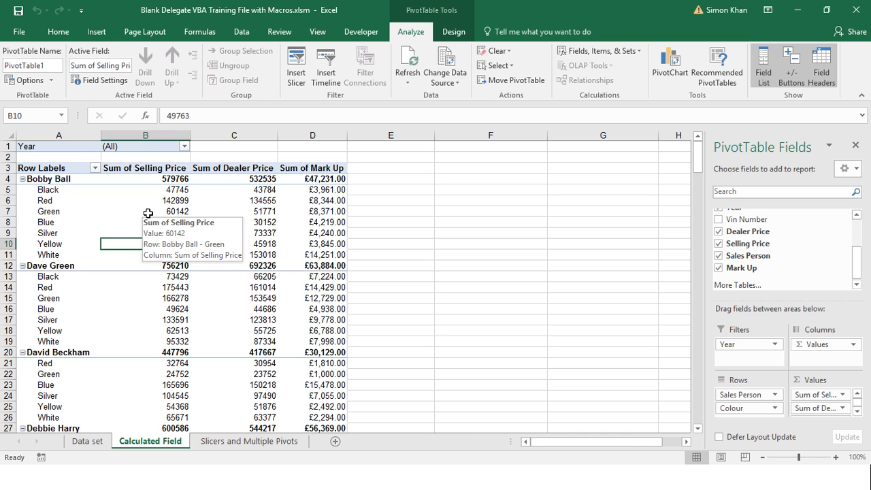
{"action": "left_click", "coordinate": [147, 212]}
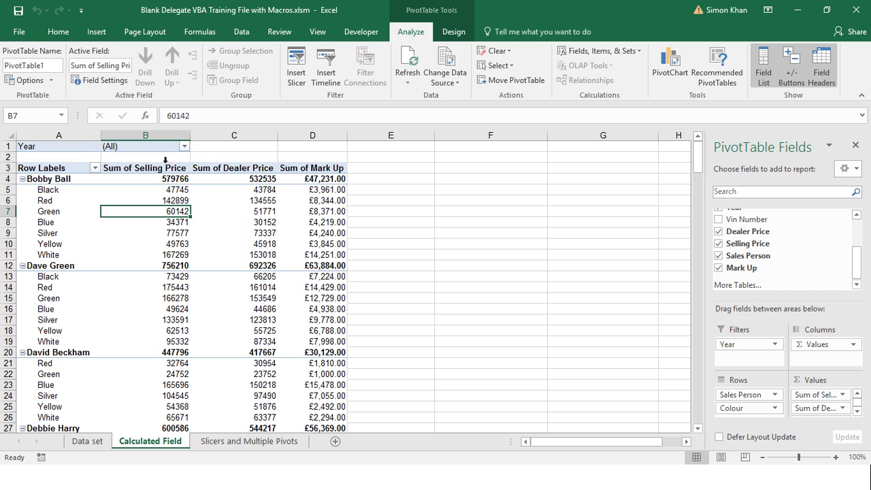
{"action": "key", "text": "ctrl"}
{"action": "key", "text": "ctrl"}
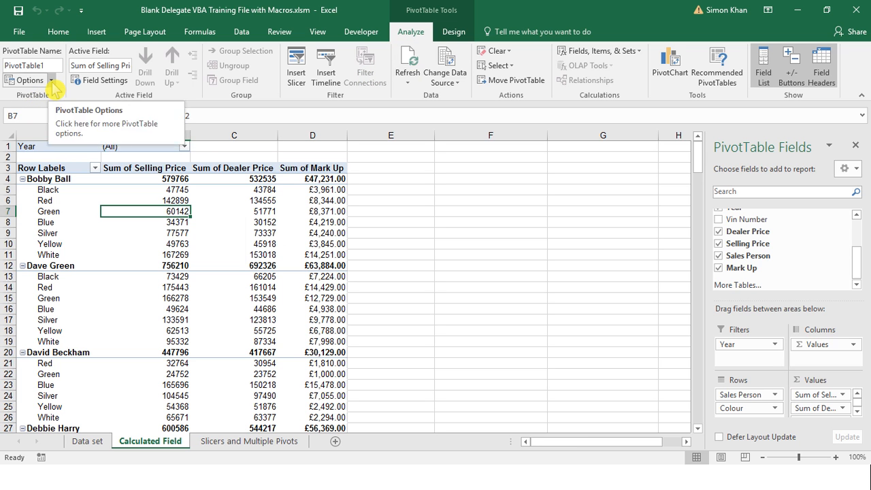
{"action": "left_click", "coordinate": [51, 82]}
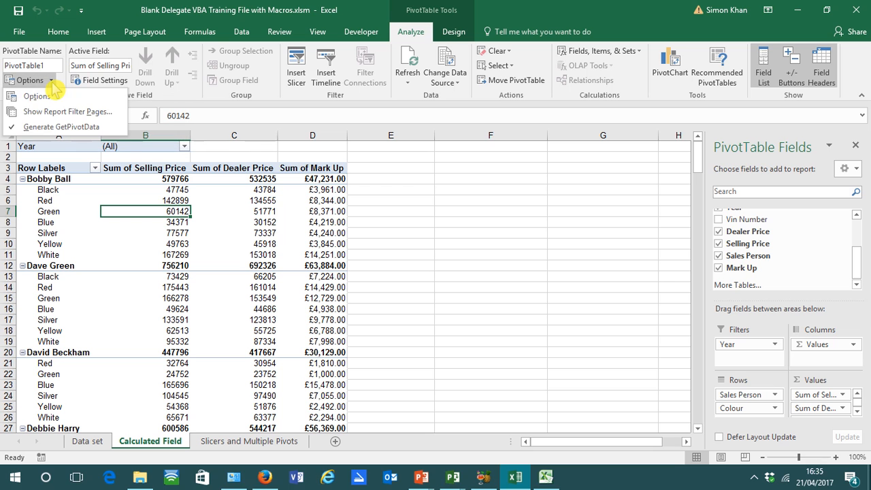
{"action": "left_click", "coordinate": [71, 112]}
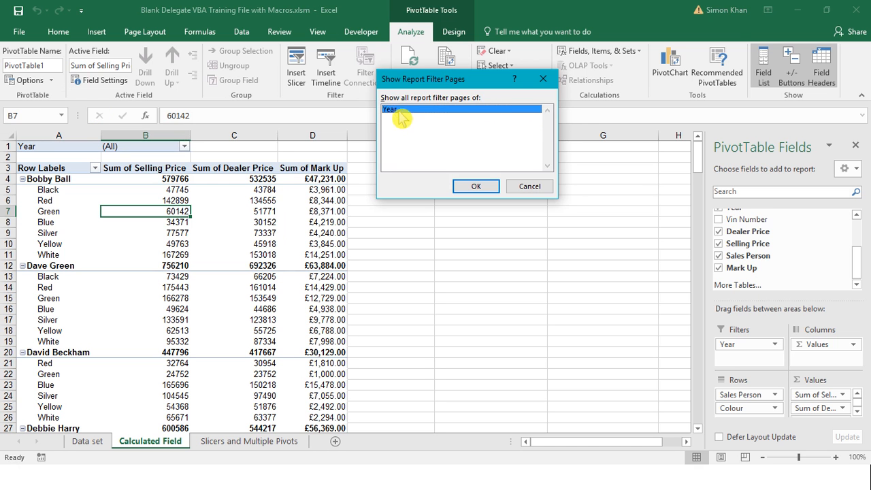
{"action": "left_click", "coordinate": [477, 186]}
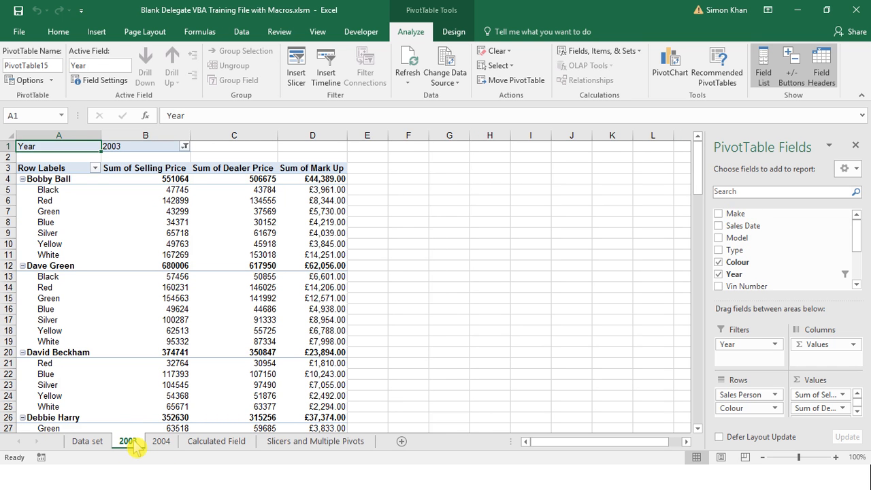
Review the PivotTables on the 2004 and 2003 sheets
{"action": "left_click", "coordinate": [161, 442]}
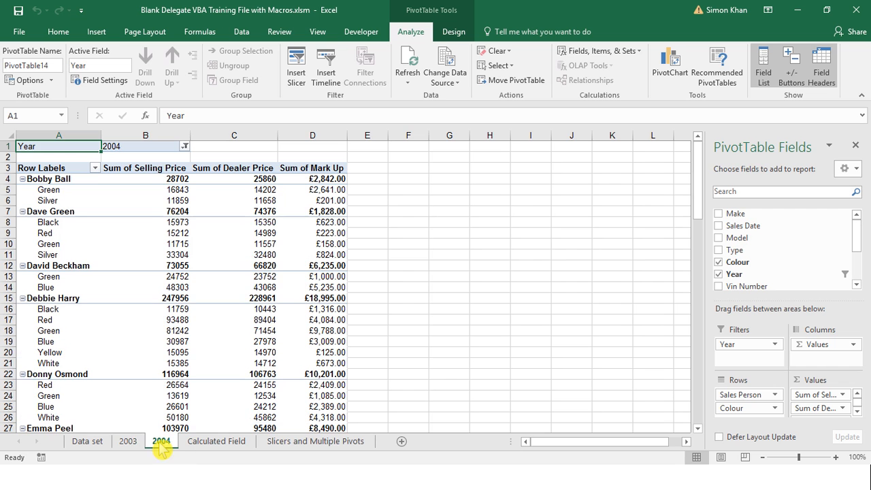
{"action": "left_click", "coordinate": [127, 442]}
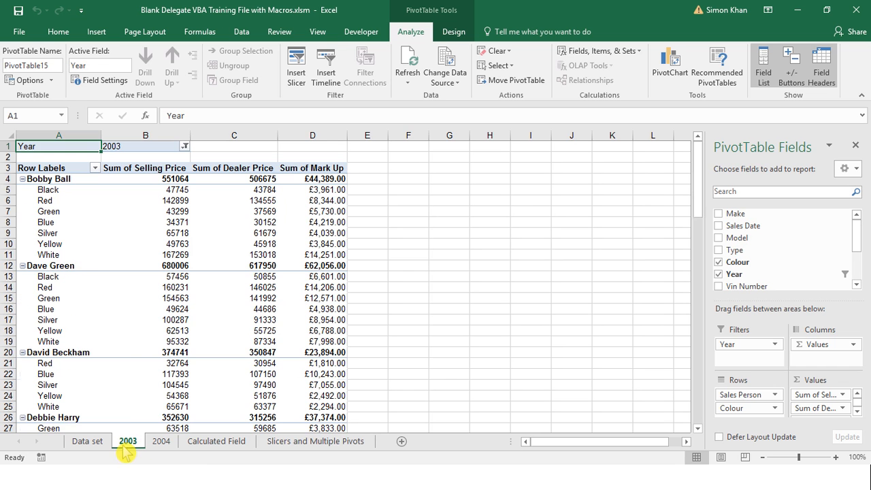
{"action": "mouse_move", "coordinate": [169, 314]}
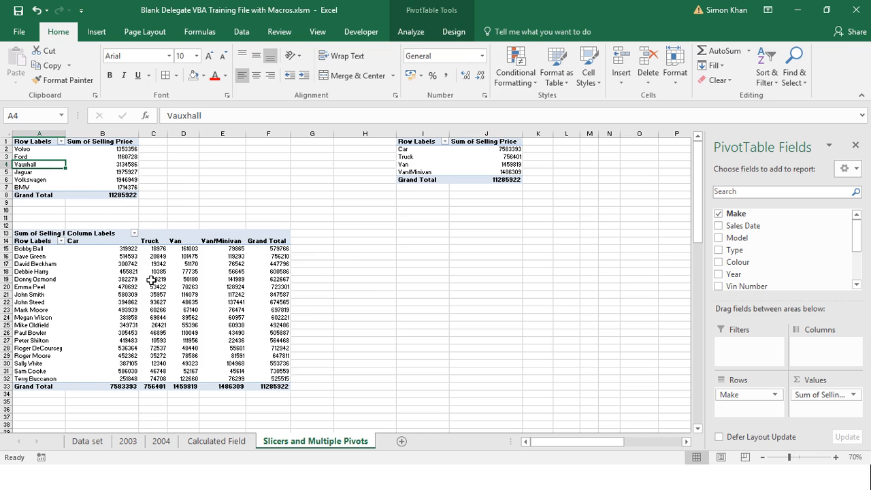
On the Slicers and Multiple Pivots sheet, insert a Clustered Column PivotChart from the Make PivotTable and place it over that table from cell A1
{"action": "mouse_move", "coordinate": [170, 277]}
{"action": "left_click", "coordinate": [411, 32]}
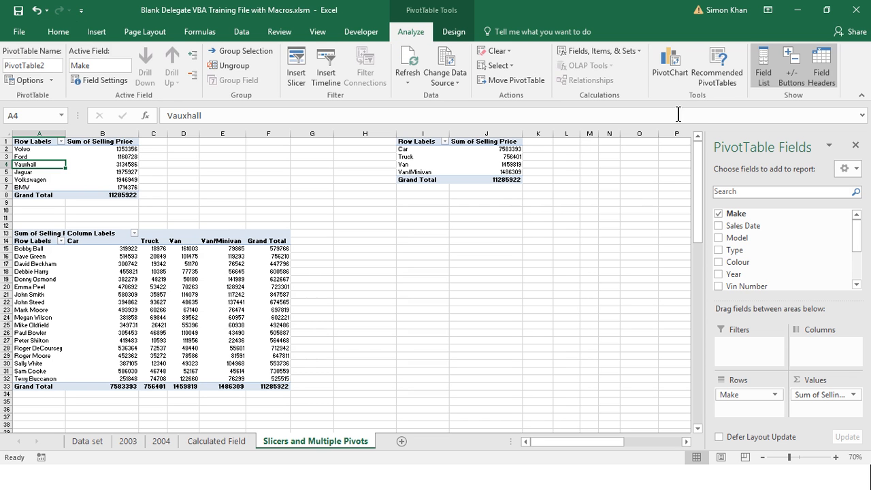
{"action": "key", "text": "ctrl"}
{"action": "key", "text": "ctrl"}
{"action": "left_click", "coordinate": [670, 61]}
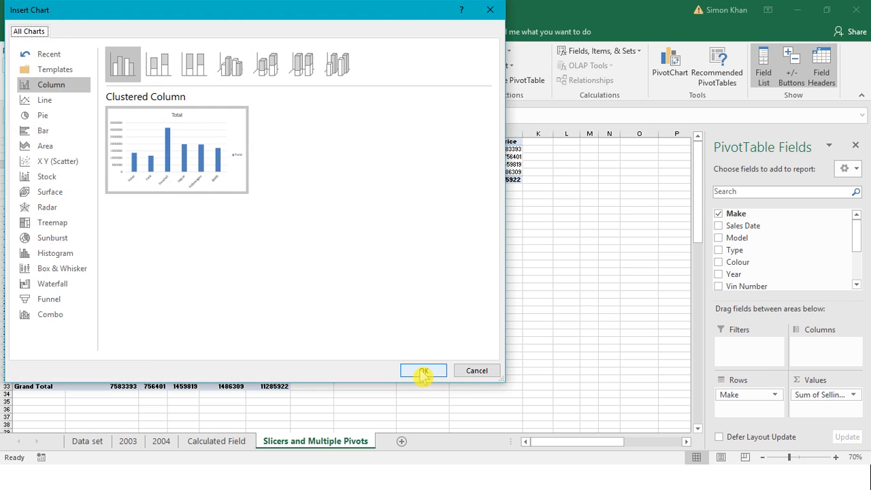
{"action": "left_click", "coordinate": [423, 371]}
{"action": "left_click_drag", "start_coordinate": [315, 248], "coordinate": [74, 151]}
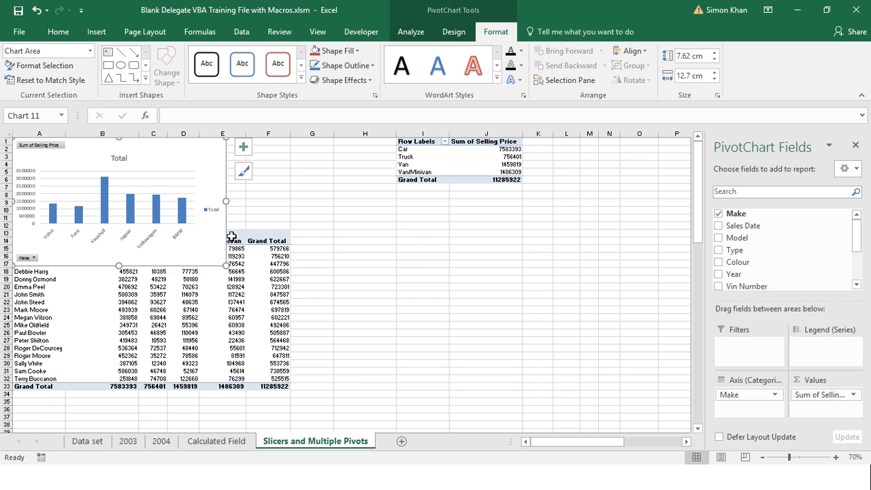
Insert a Clustered Column PivotChart from the Sales Person by Type PivotTable and place it directly below the Make chart
{"action": "left_click", "coordinate": [144, 322]}
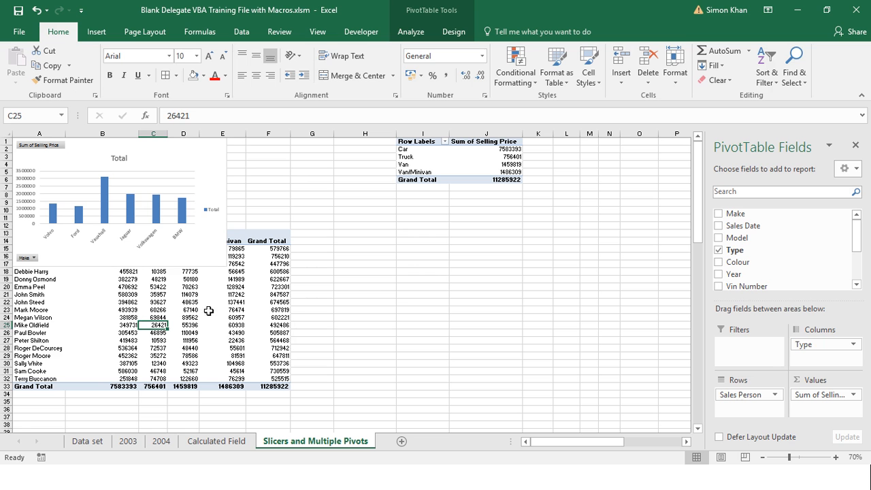
{"action": "left_click", "coordinate": [413, 34]}
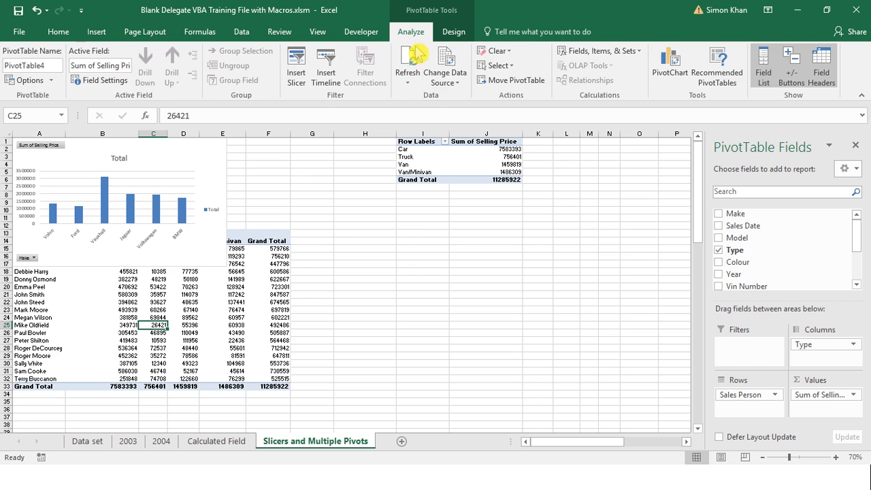
{"action": "left_click", "coordinate": [672, 77]}
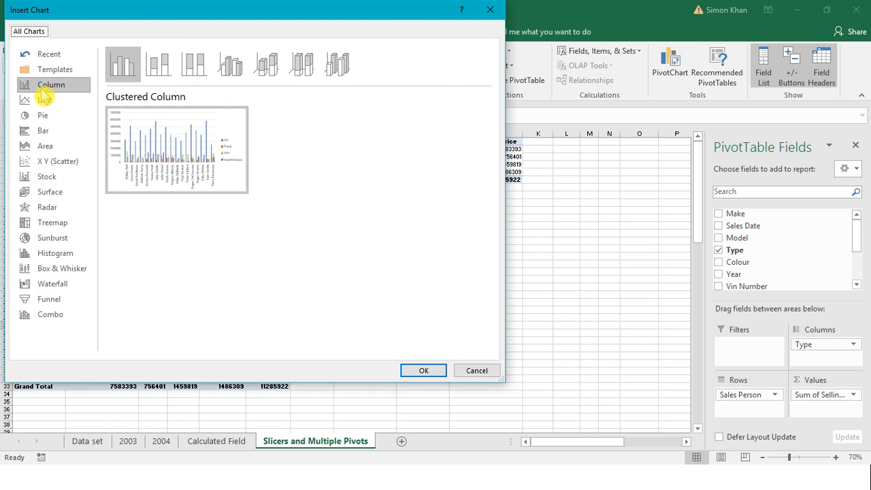
{"action": "left_click", "coordinate": [422, 371]}
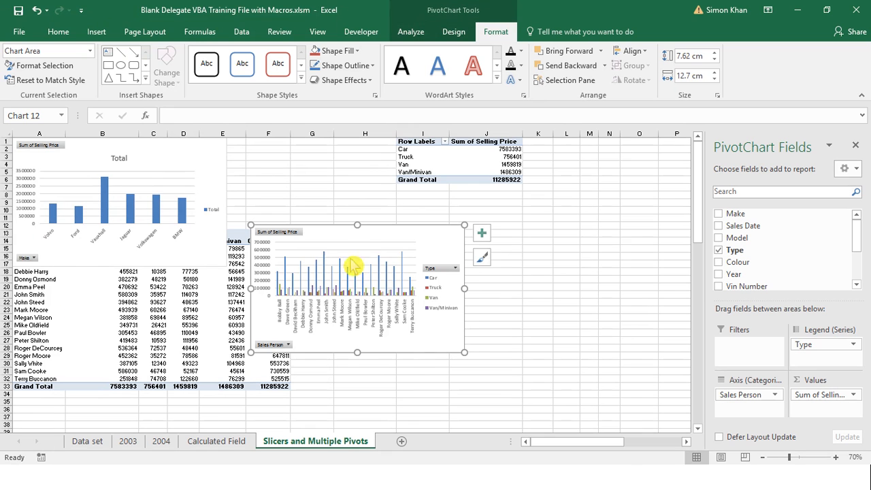
{"action": "left_click", "coordinate": [365, 247]}
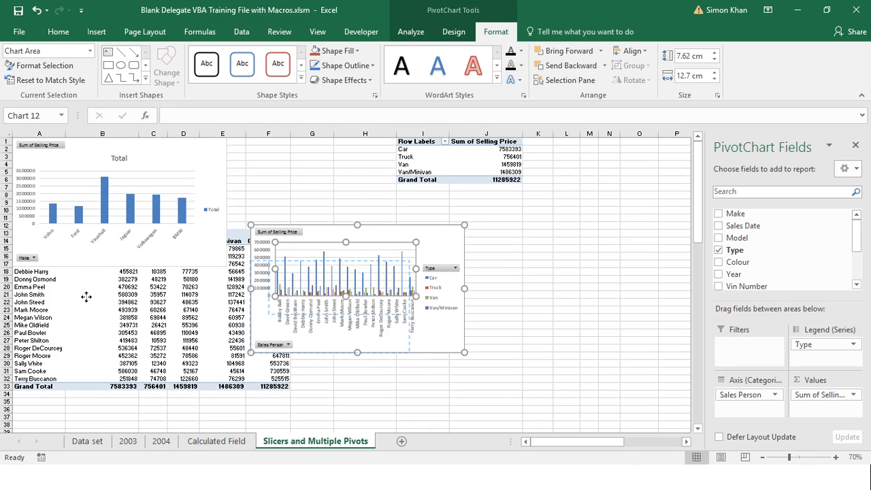
{"action": "left_click_drag", "start_coordinate": [334, 243], "coordinate": [89, 280]}
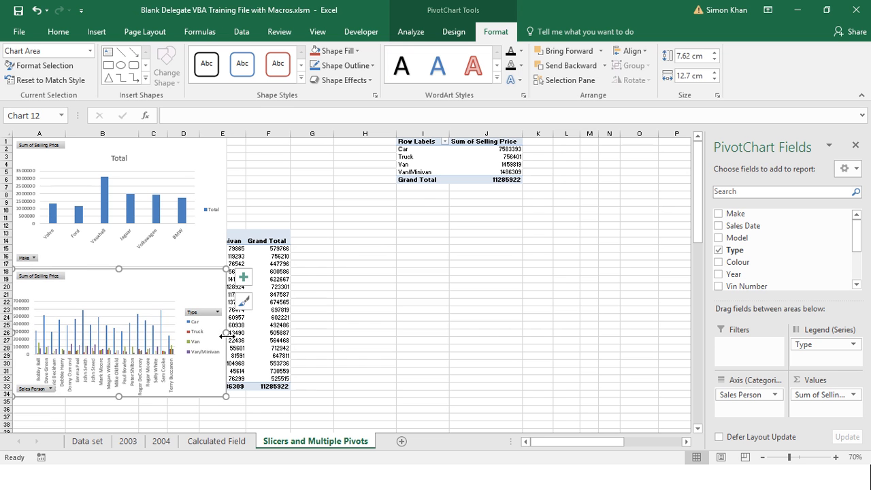
Widen the Sales Person chart and the Make chart to about 16.4 cm each, ending at column F
{"action": "left_click_drag", "start_coordinate": [226, 333], "coordinate": [288, 332]}
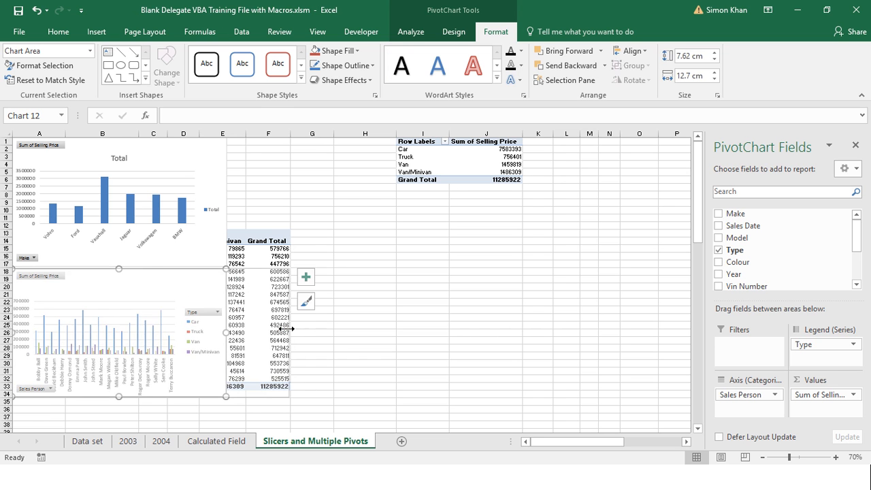
{"action": "left_click", "coordinate": [213, 242]}
{"action": "left_click_drag", "start_coordinate": [226, 202], "coordinate": [289, 202]}
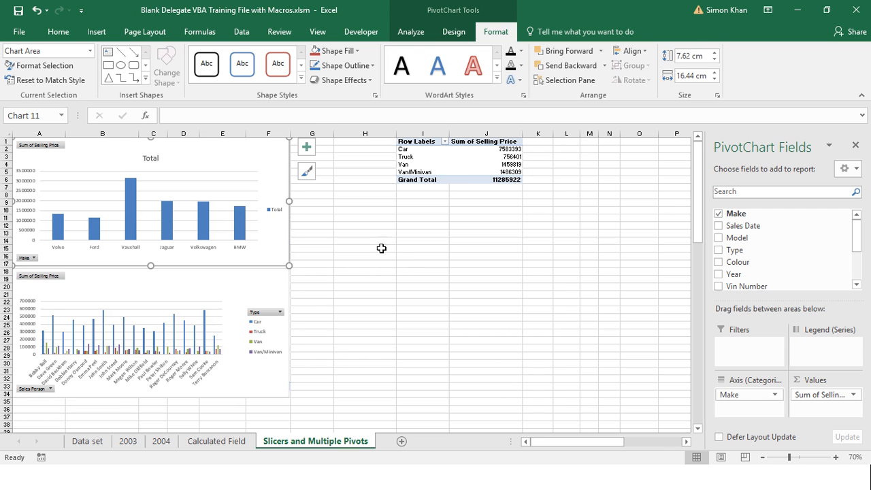
Insert a 3-D Pie PivotChart from the Type PivotTable
{"action": "left_click", "coordinate": [439, 161]}
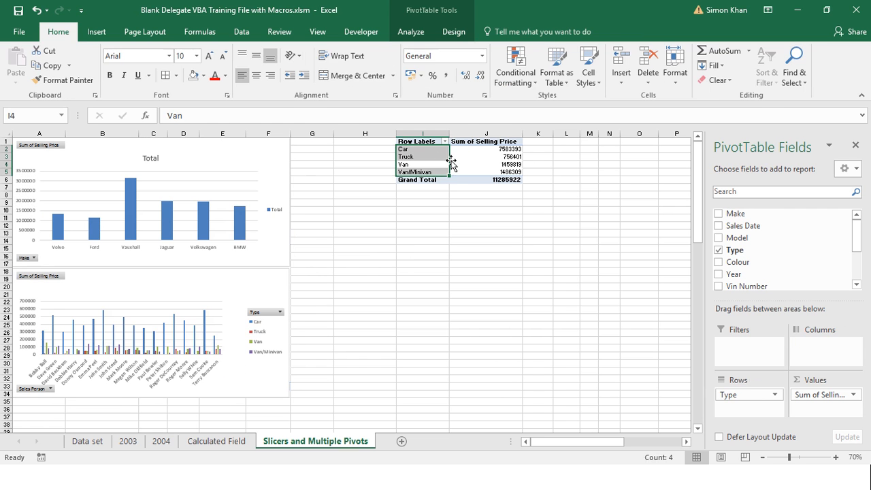
{"action": "left_click", "coordinate": [477, 157]}
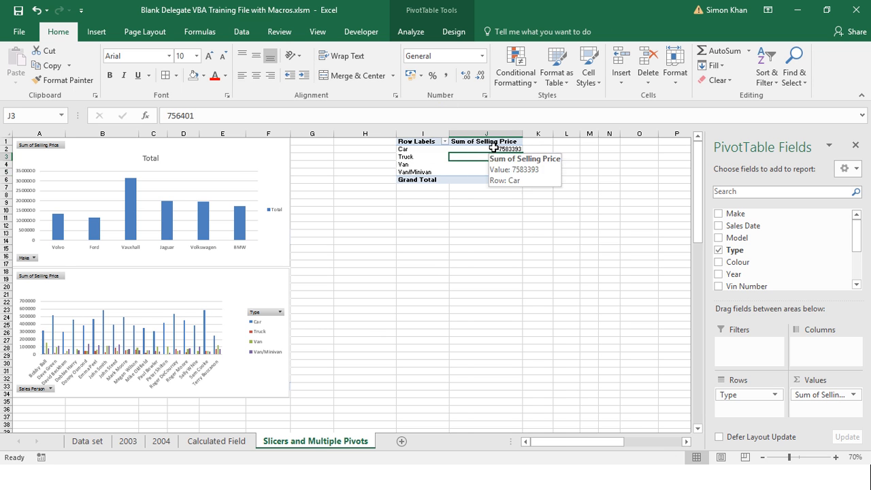
{"action": "left_click", "coordinate": [411, 32]}
{"action": "left_click", "coordinate": [671, 68]}
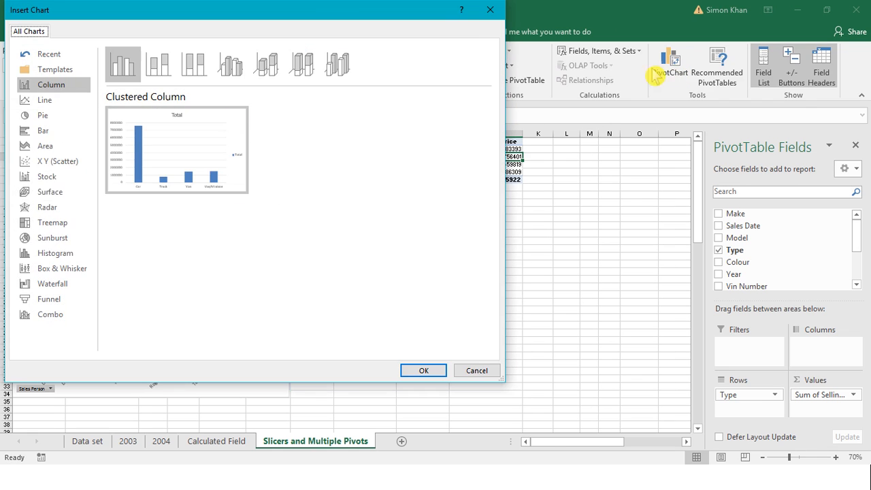
{"action": "left_click", "coordinate": [42, 115]}
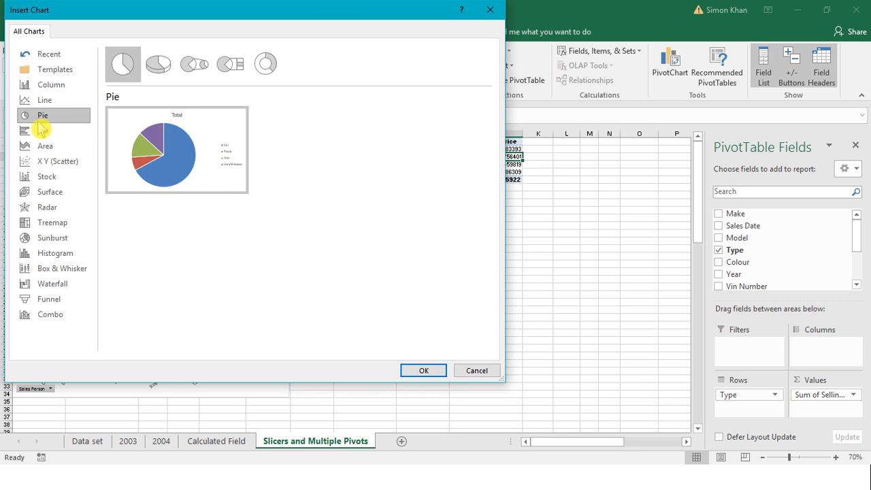
{"action": "left_click", "coordinate": [148, 68]}
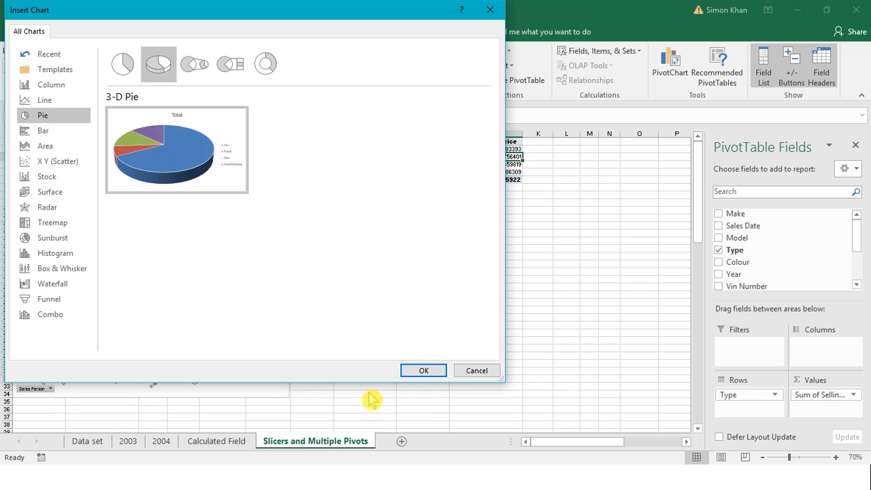
{"action": "left_click", "coordinate": [423, 370]}
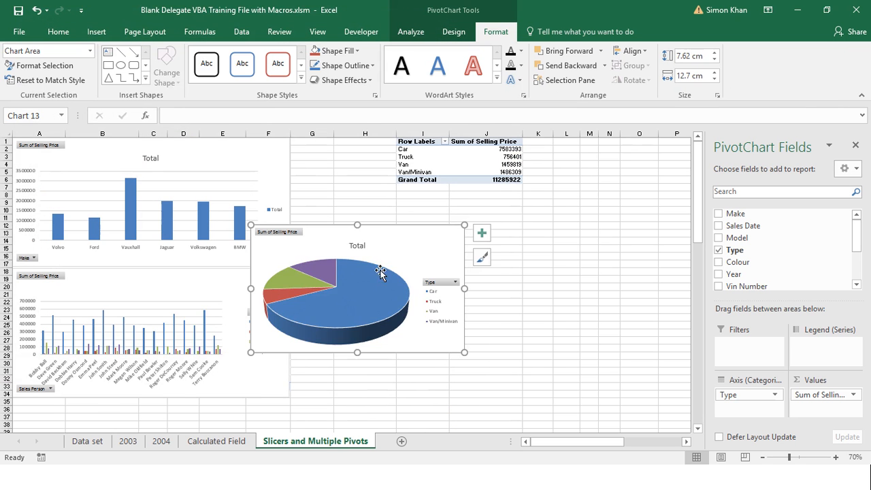
Place the pie chart over the Type PivotTable, enlarge it to about 9.5 by 15.5 cm, and shift its plot area slightly left
{"action": "left_click_drag", "start_coordinate": [427, 369], "coordinate": [537, 163]}
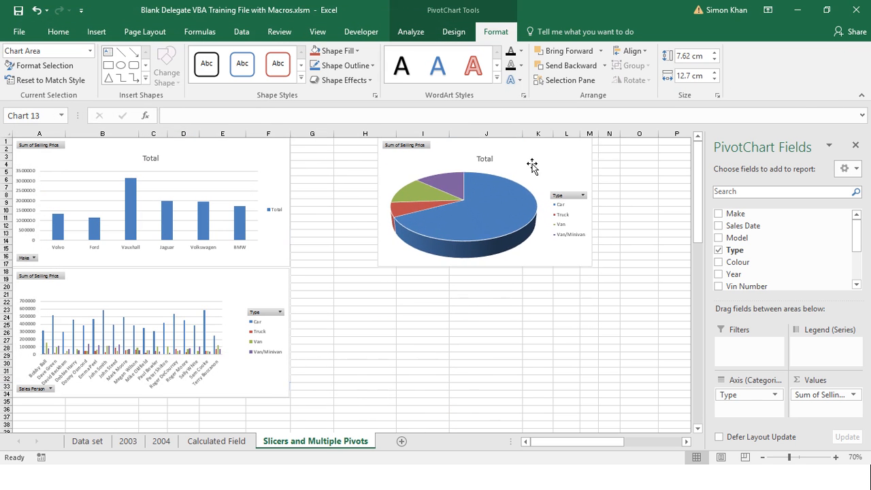
{"action": "left_click_drag", "start_coordinate": [592, 267], "coordinate": [639, 297]}
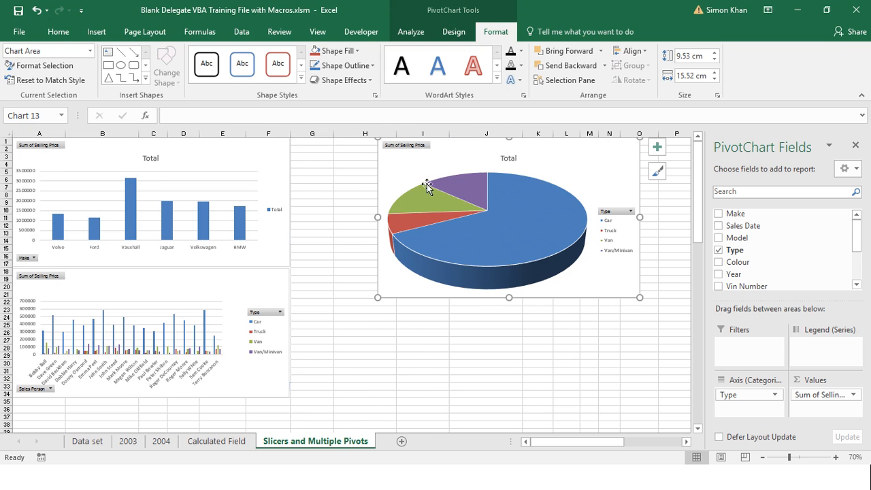
{"action": "left_click", "coordinate": [402, 178]}
{"action": "left_click_drag", "start_coordinate": [389, 178], "coordinate": [382, 179]}
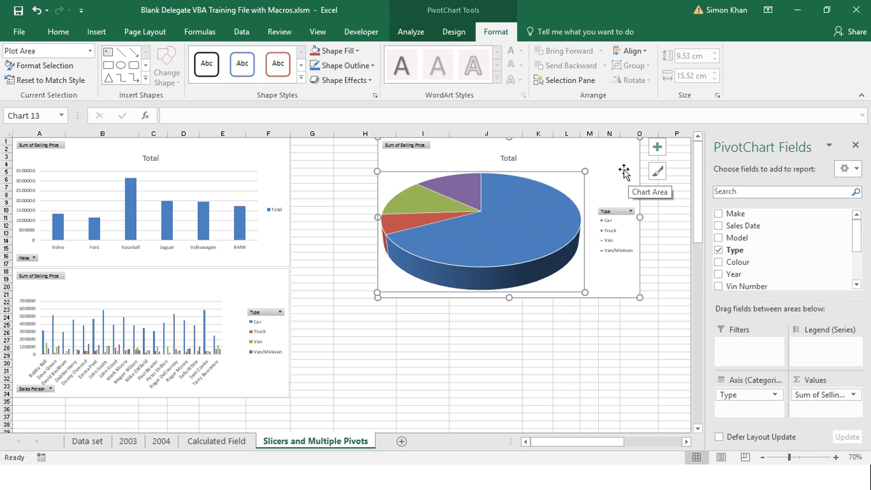
Insert Colour and Year slicers from the pie chart and place them side by side below it
{"action": "left_click", "coordinate": [411, 31]}
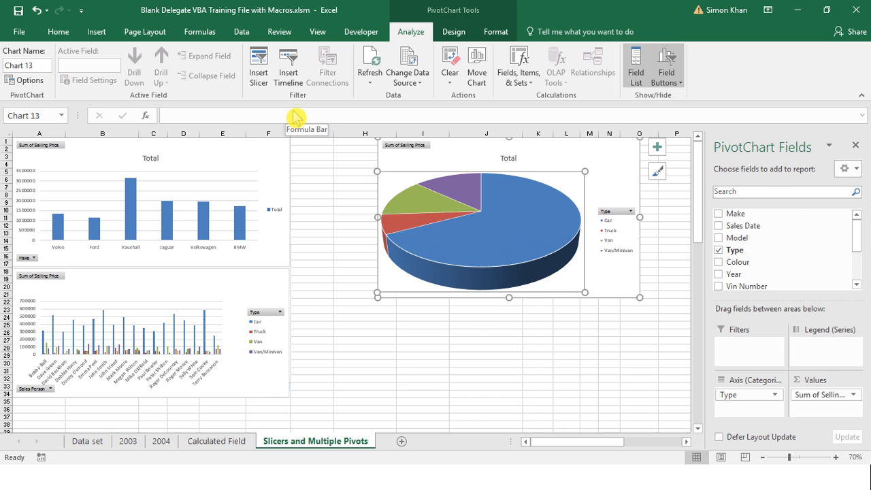
{"action": "left_click", "coordinate": [259, 71]}
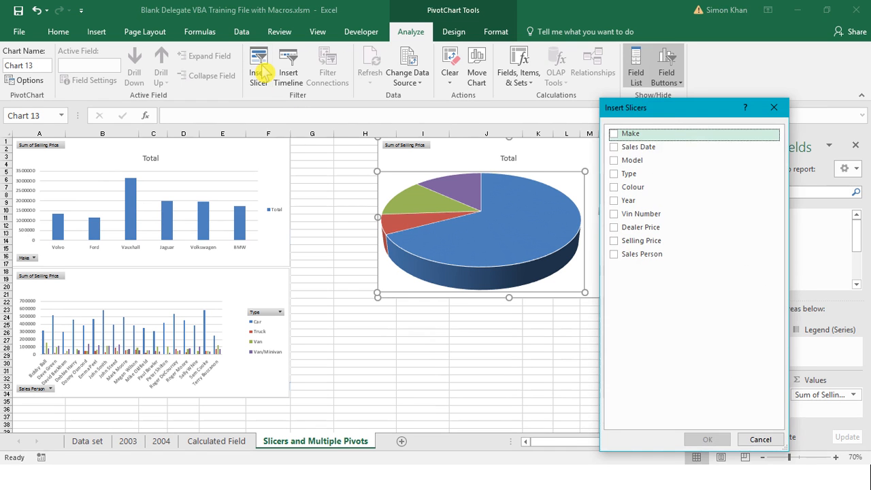
{"action": "left_click_drag", "start_coordinate": [665, 115], "coordinate": [710, 141]}
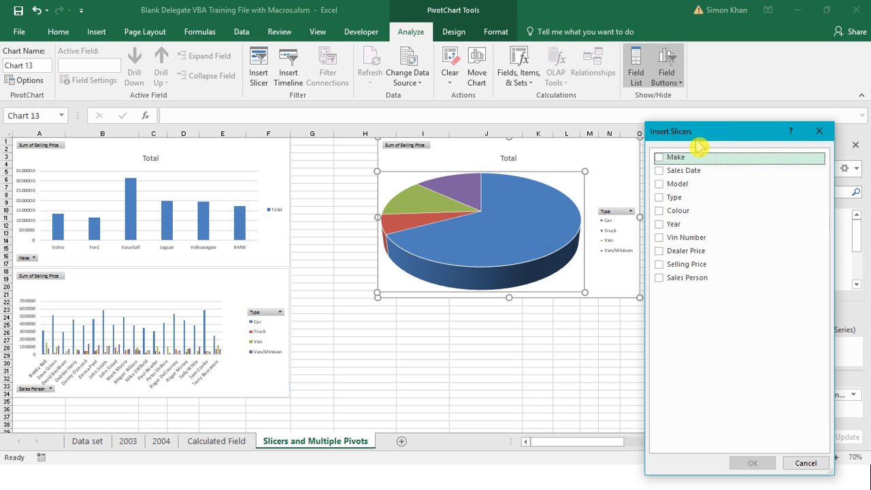
{"action": "left_click", "coordinate": [658, 210]}
{"action": "left_click", "coordinate": [659, 223]}
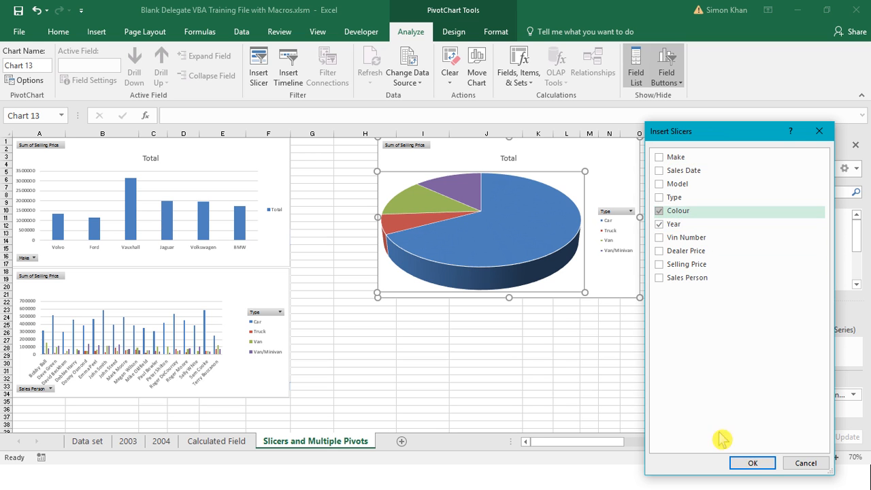
{"action": "left_click", "coordinate": [751, 462]}
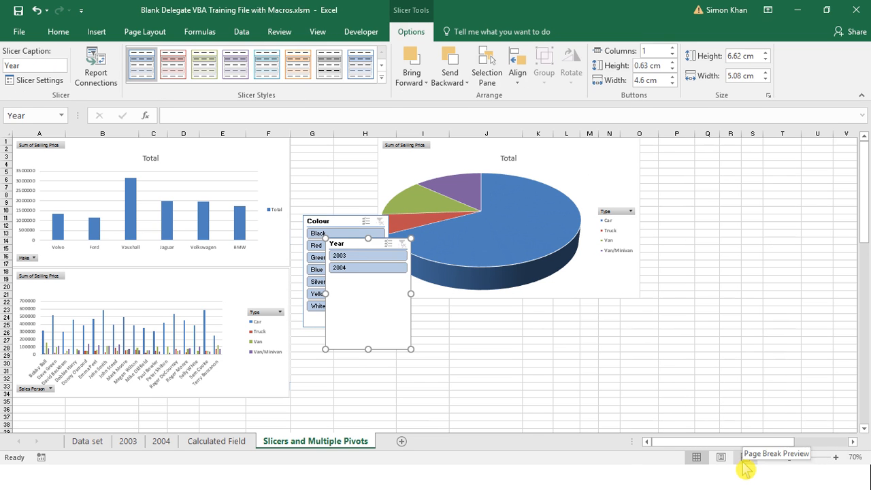
{"action": "left_click_drag", "start_coordinate": [355, 244], "coordinate": [458, 320]}
{"action": "left_click_drag", "start_coordinate": [343, 223], "coordinate": [377, 321]}
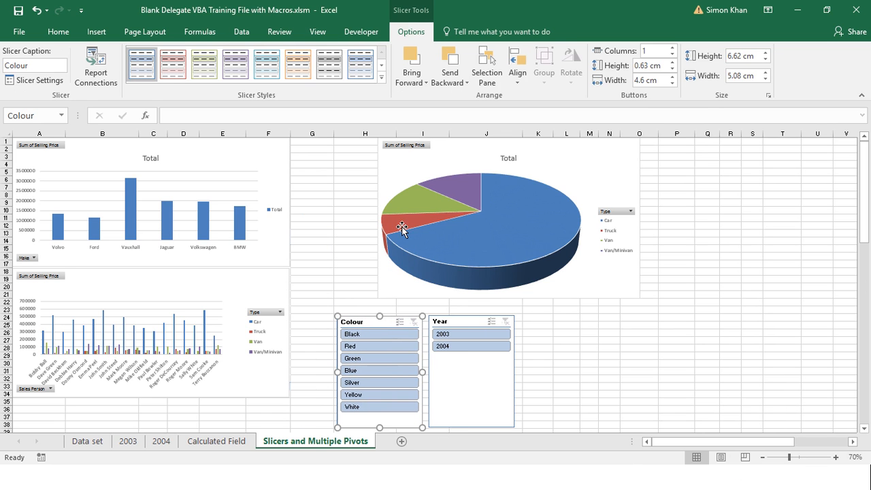
Connect the Colour slicer to PivotTable2 and PivotTable4 on the Slicers and Multiple Pivots sheet as well
{"action": "mouse_move", "coordinate": [519, 217]}
{"action": "left_click", "coordinate": [102, 81]}
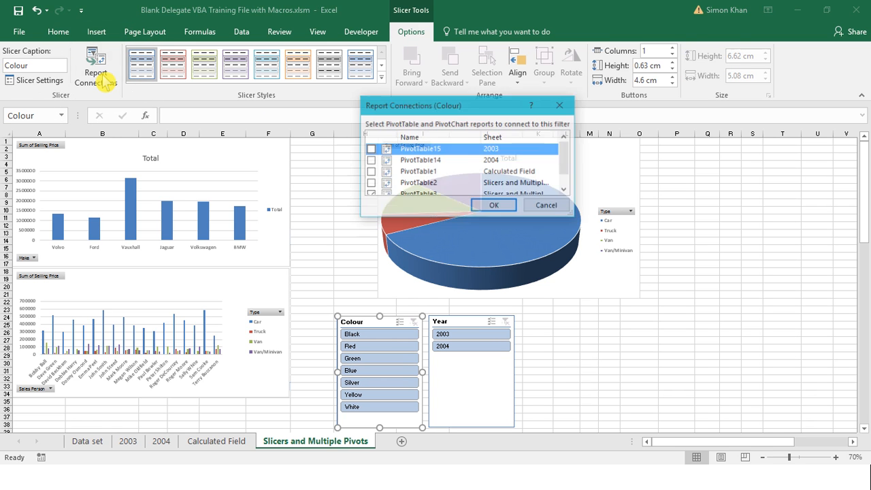
{"action": "left_click_drag", "start_coordinate": [436, 108], "coordinate": [642, 163]}
{"action": "left_click", "coordinate": [769, 245]}
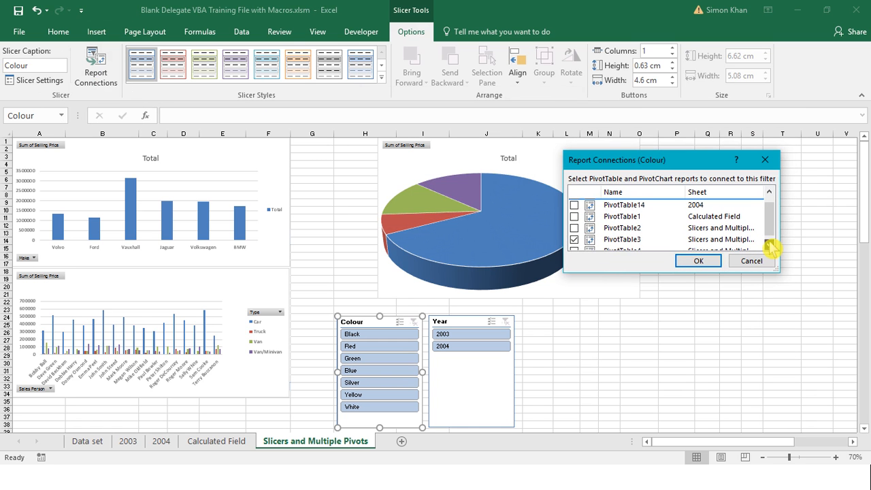
{"action": "left_click", "coordinate": [573, 227]}
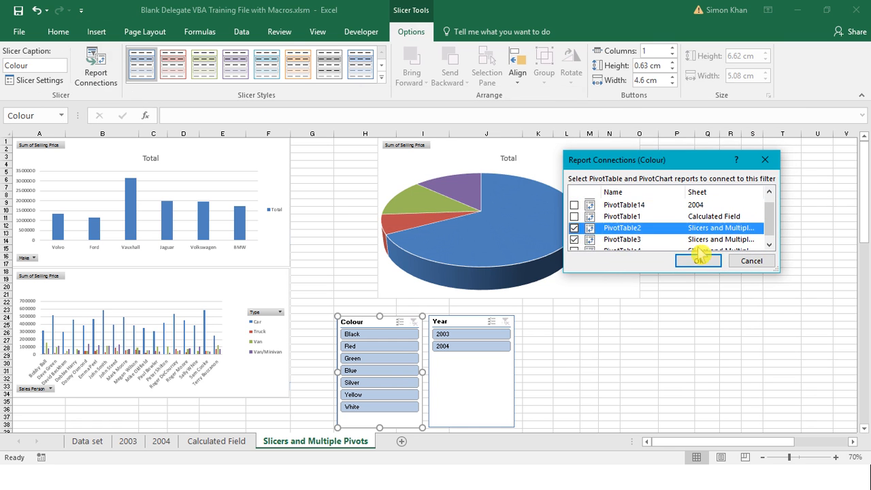
{"action": "left_click", "coordinate": [769, 245]}
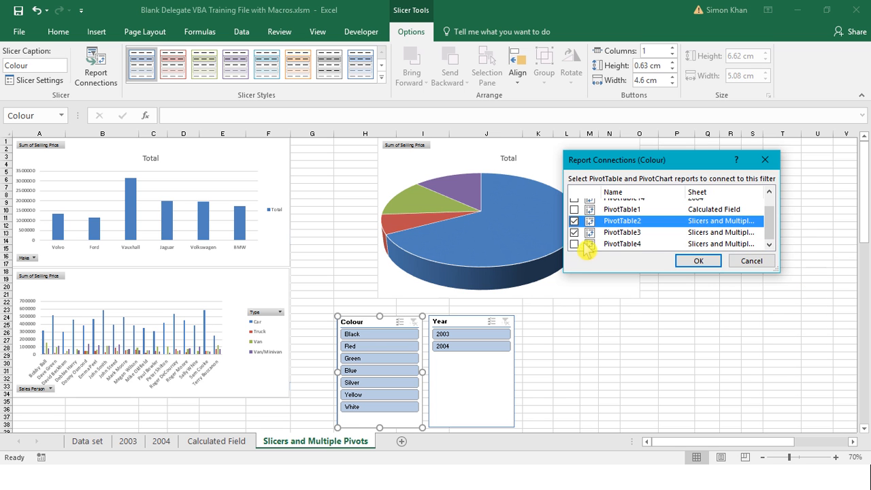
{"action": "left_click", "coordinate": [573, 243]}
{"action": "left_click", "coordinate": [698, 261]}
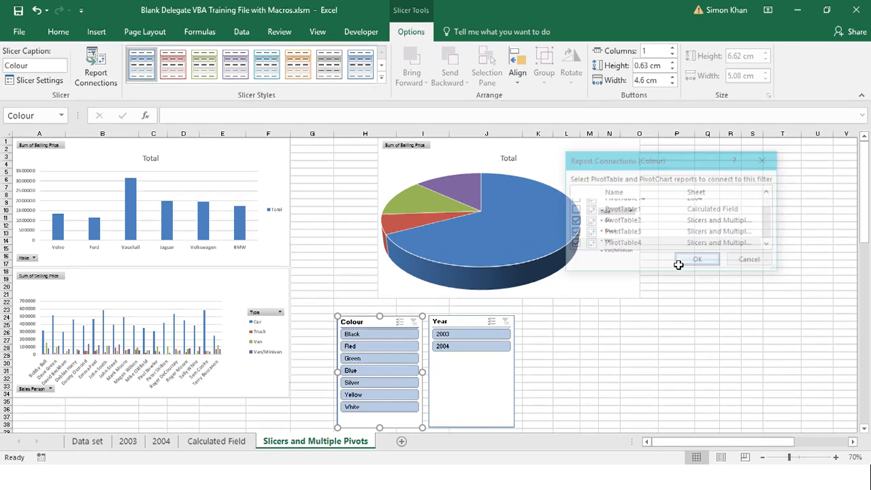
Connect the Year slicer to PivotTable2 and PivotTable4 on the Slicers and Multiple Pivots sheet as well
{"action": "left_click", "coordinate": [468, 319]}
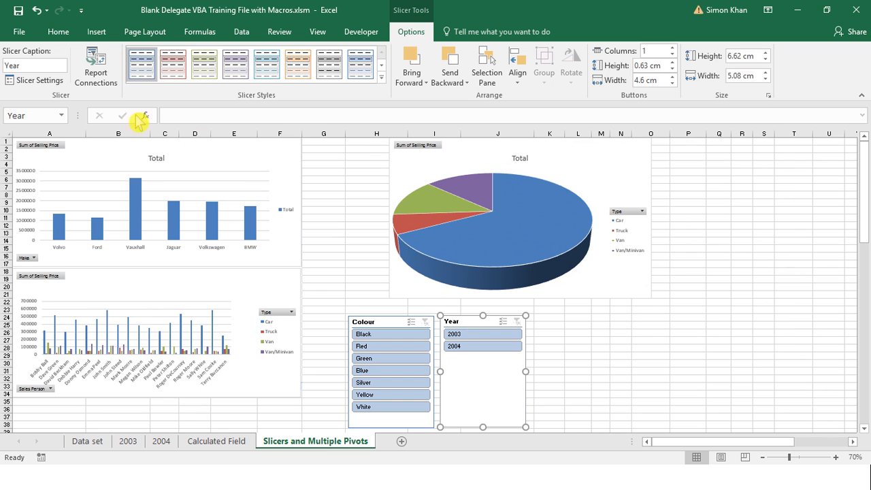
{"action": "left_click", "coordinate": [96, 77]}
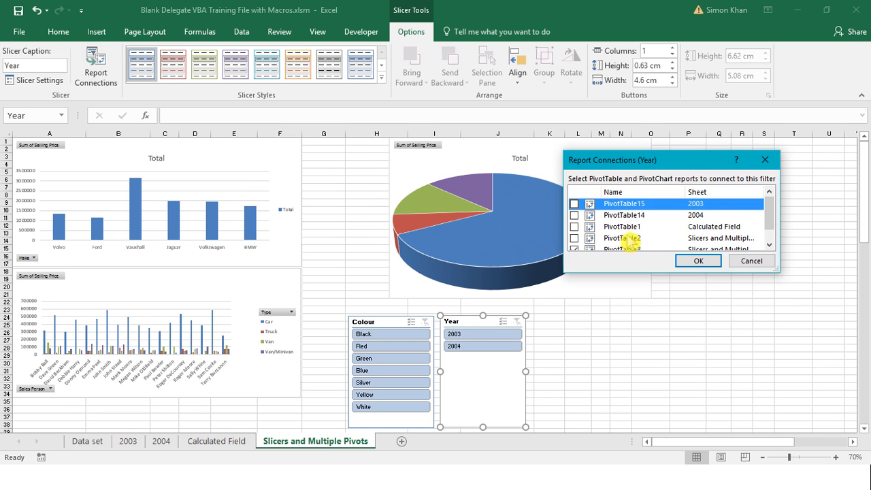
{"action": "left_click", "coordinate": [575, 240]}
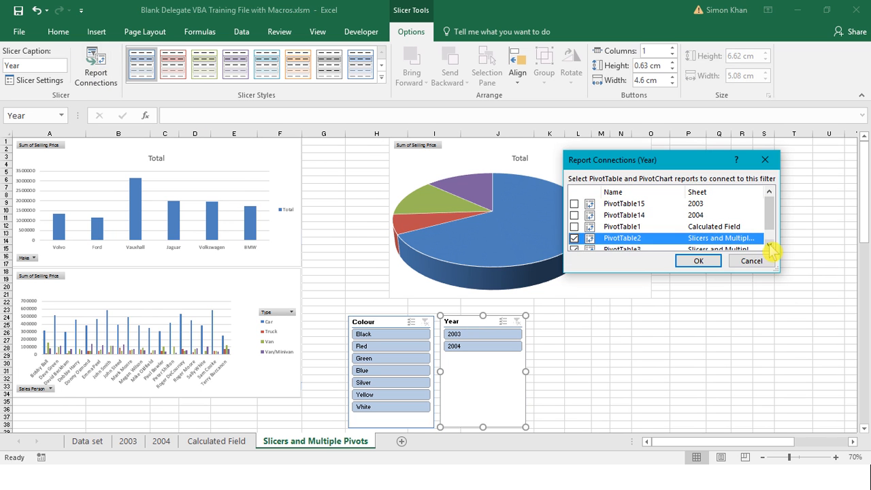
{"action": "left_click", "coordinate": [769, 245]}
{"action": "left_click", "coordinate": [575, 243]}
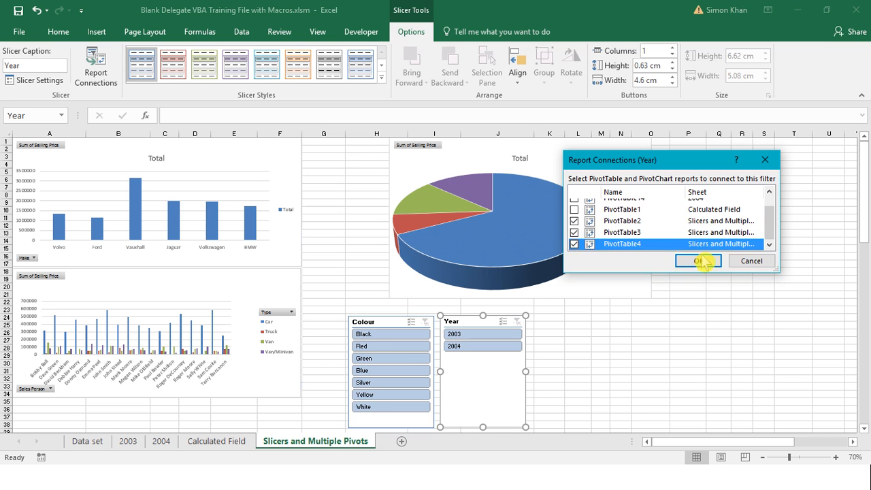
{"action": "left_click", "coordinate": [699, 261]}
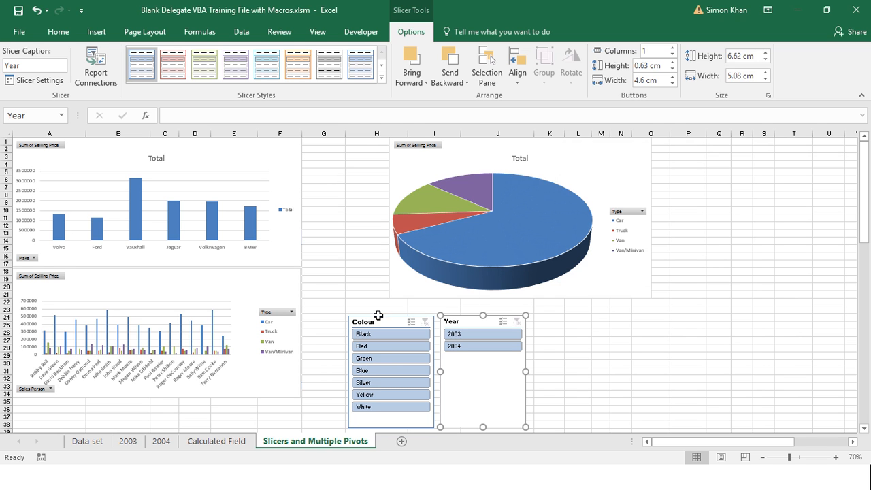
Filter the charts by Red and 2003 with the slicers, and clear both filters again
{"action": "left_click", "coordinate": [379, 352]}
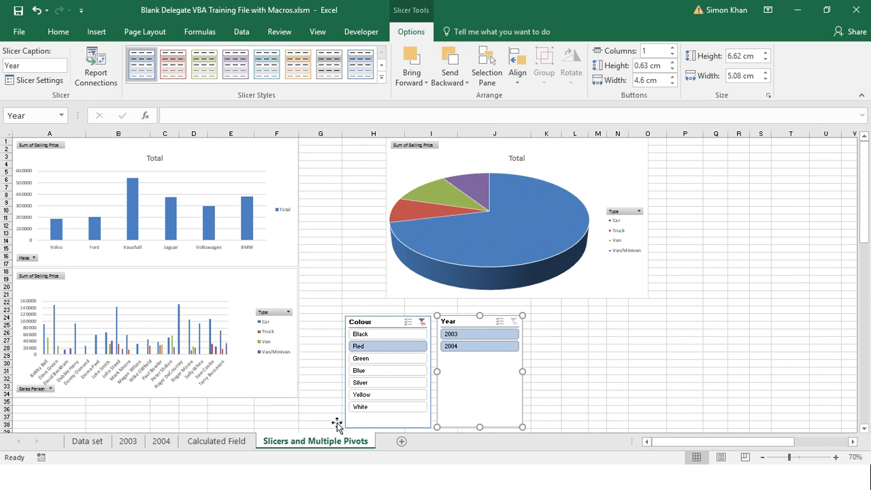
{"action": "left_click", "coordinate": [463, 335]}
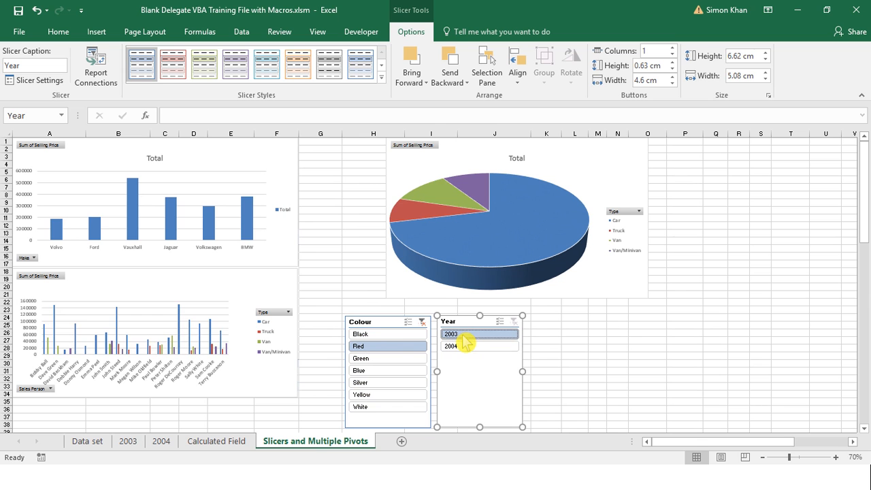
{"action": "left_click", "coordinate": [420, 322]}
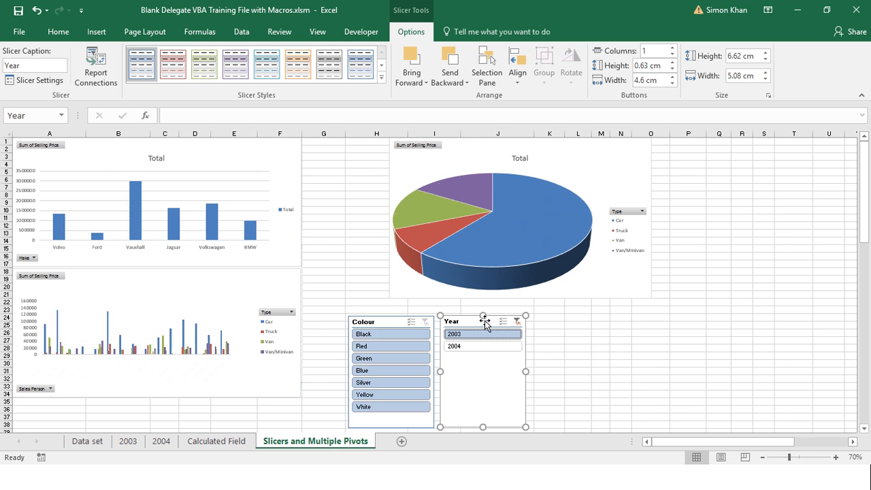
{"action": "left_click", "coordinate": [515, 320]}
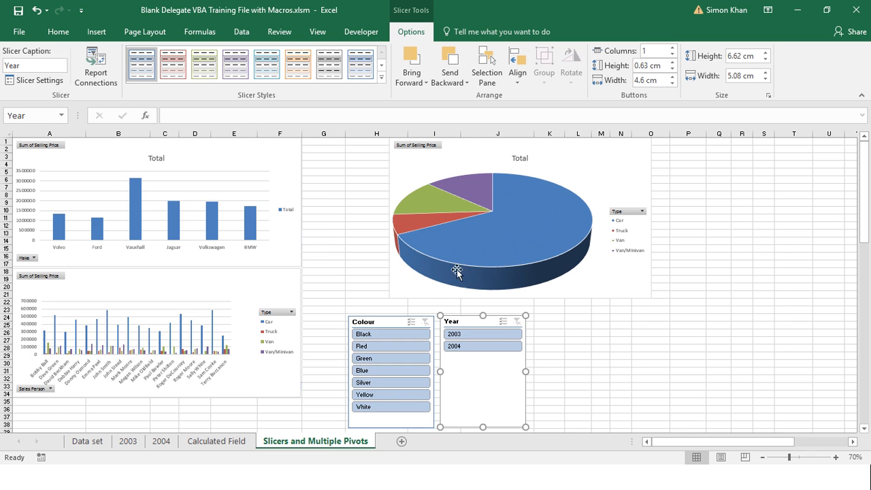
Filter all three charts to Blue with the Colour slicer
{"action": "left_click", "coordinate": [385, 375]}
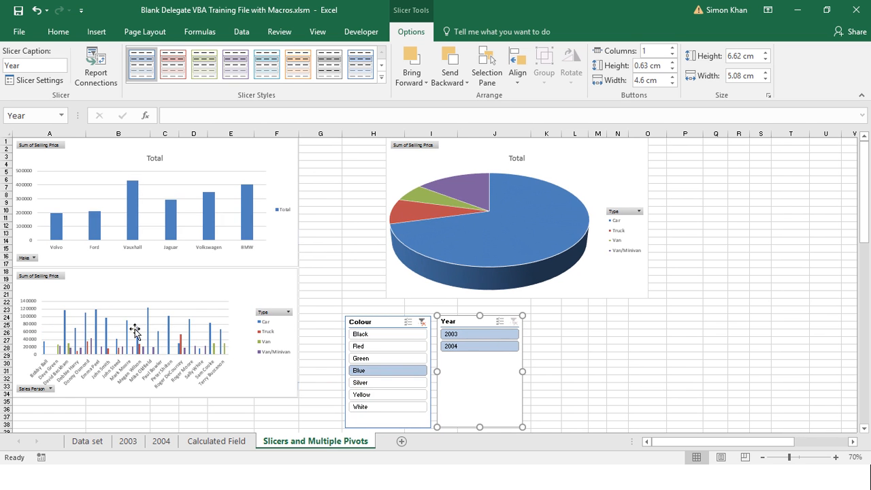